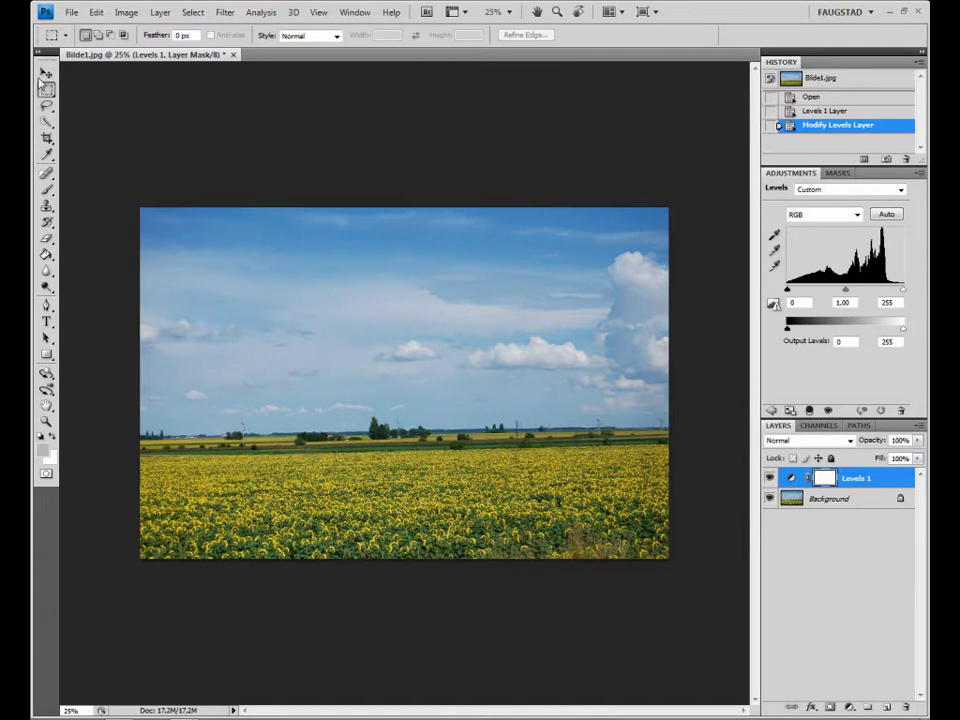
- Show the Image > Adjustments submenu with its list of adjustment commands
{"action": "left_click", "coordinate": [45, 73]}
{"action": "left_click", "coordinate": [126, 12]}
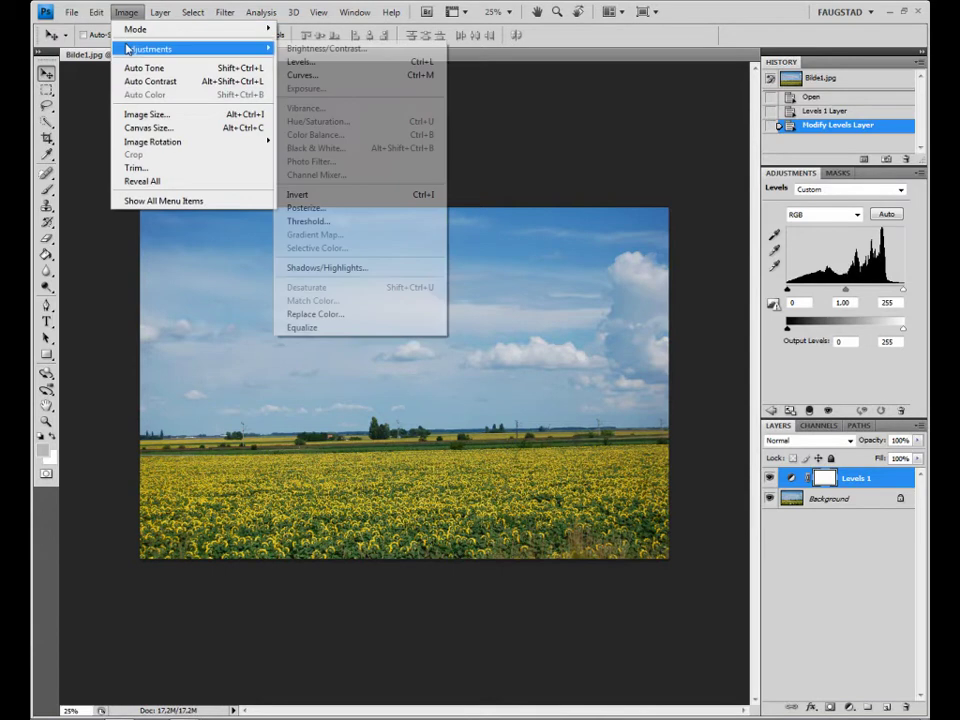
- Cancel the Levels settings and delete the Levels 1 layer, leaving only Background
{"action": "left_click", "coordinate": [308, 62]}
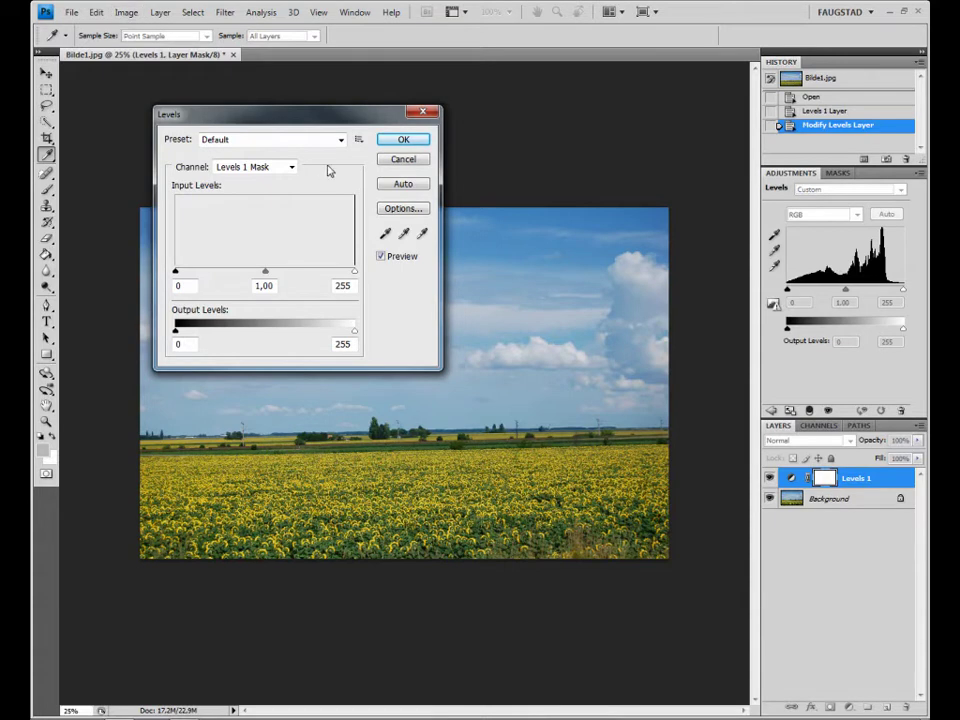
{"action": "key", "text": "Escape"}
{"action": "right_click", "coordinate": [851, 480]}
{"action": "left_click", "coordinate": [771, 212]}
{"action": "key", "text": "Return"}
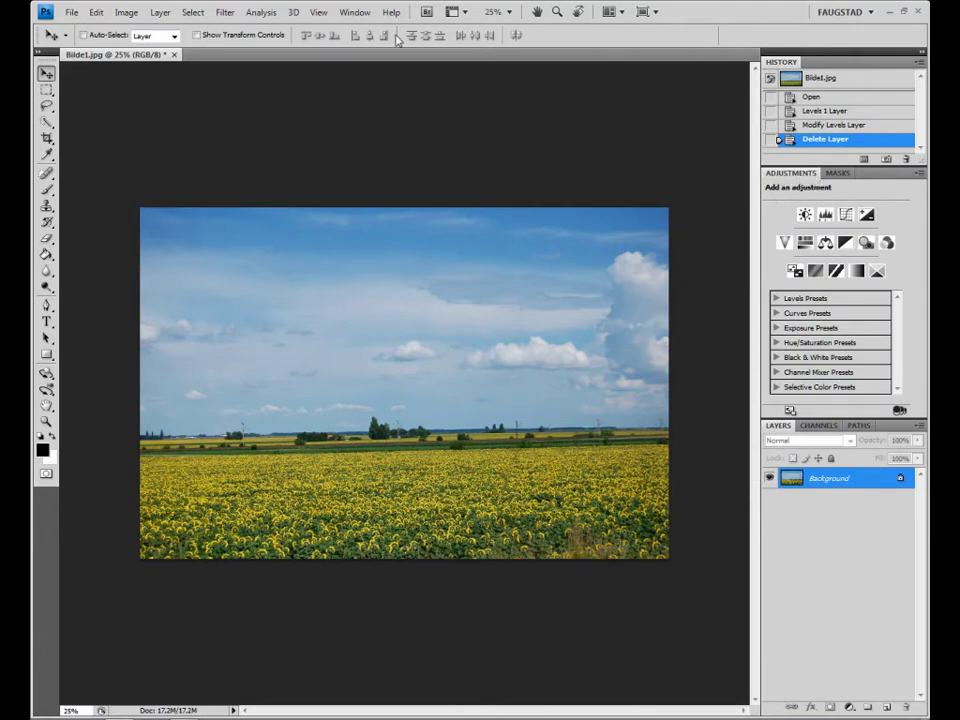
{"action": "left_click", "coordinate": [352, 13]}
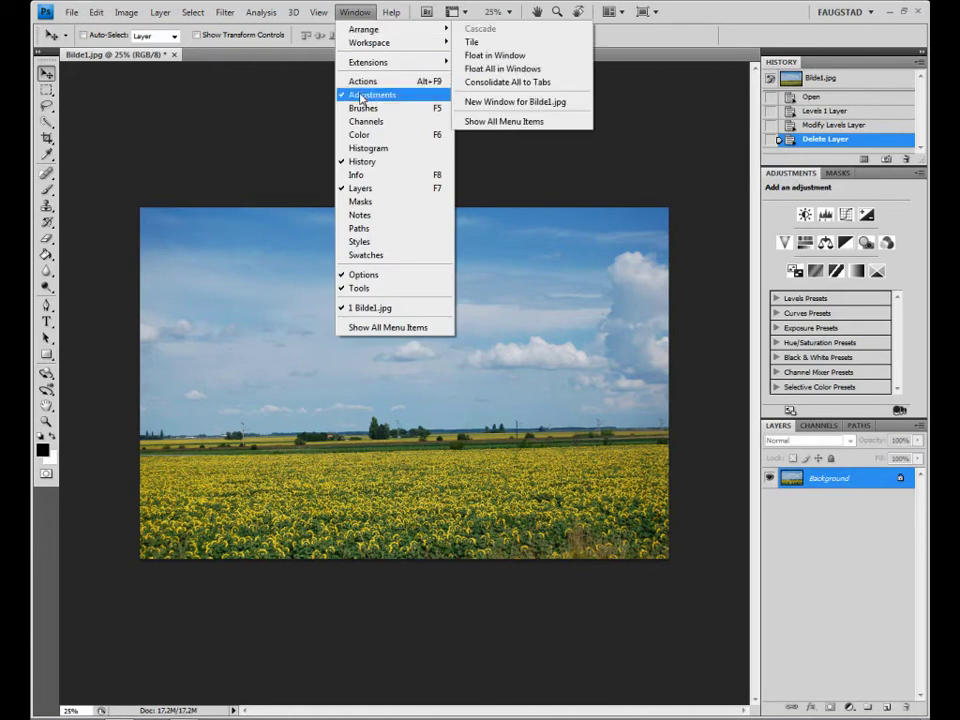
{"action": "left_click", "coordinate": [360, 11]}
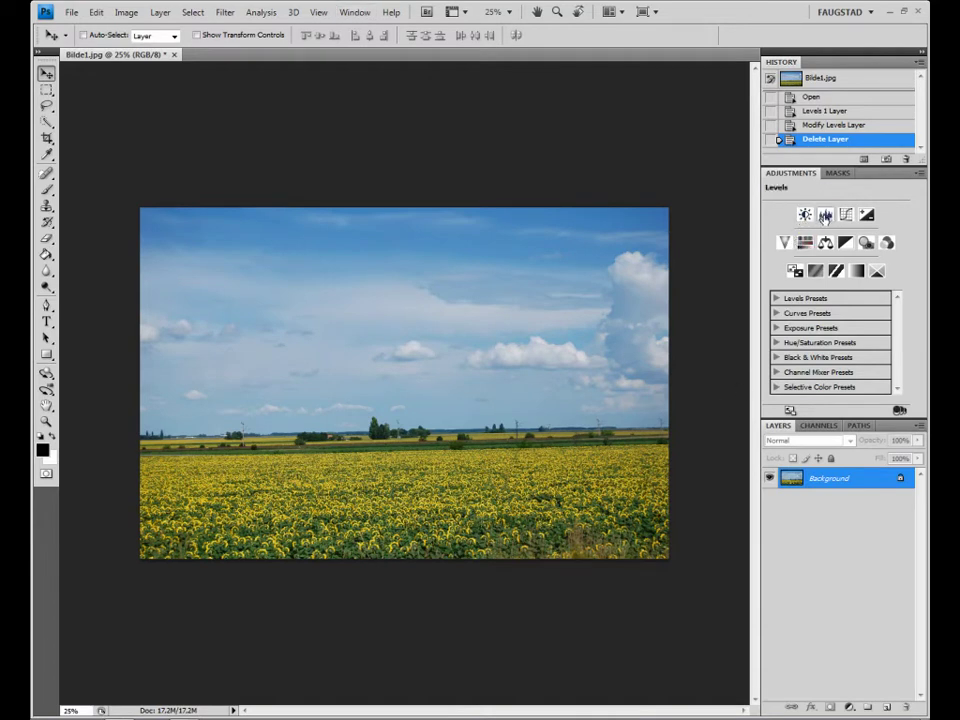
- Create a Levels 1 adjustment layer from the Levels icon in the Adjustments panel
{"action": "left_click", "coordinate": [825, 217]}
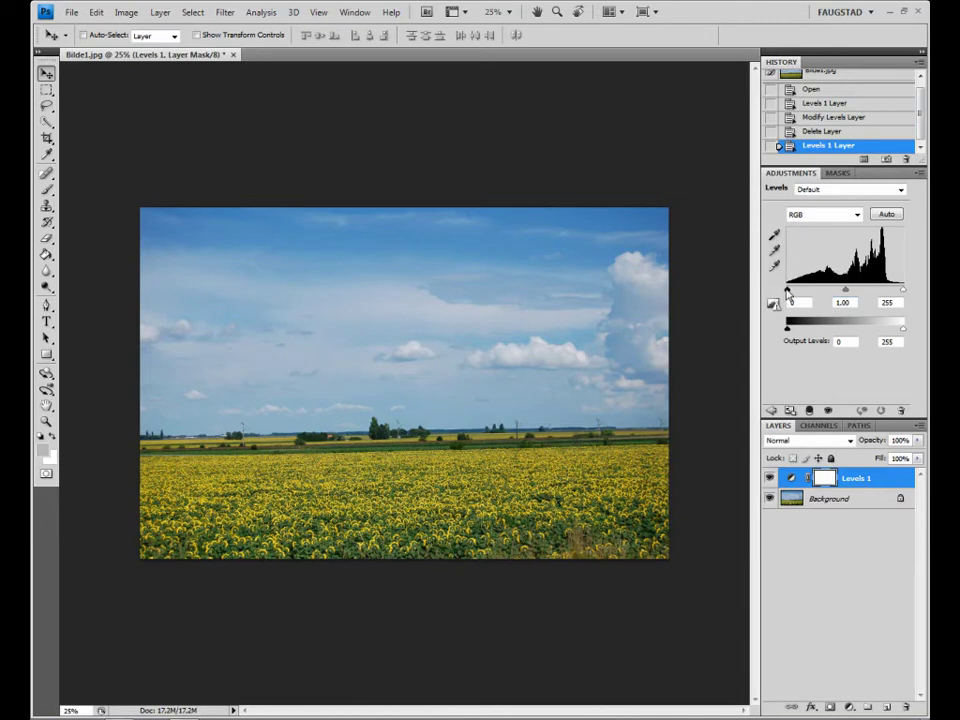
{"action": "left_click_drag", "start_coordinate": [787, 291], "coordinate": [783, 292]}
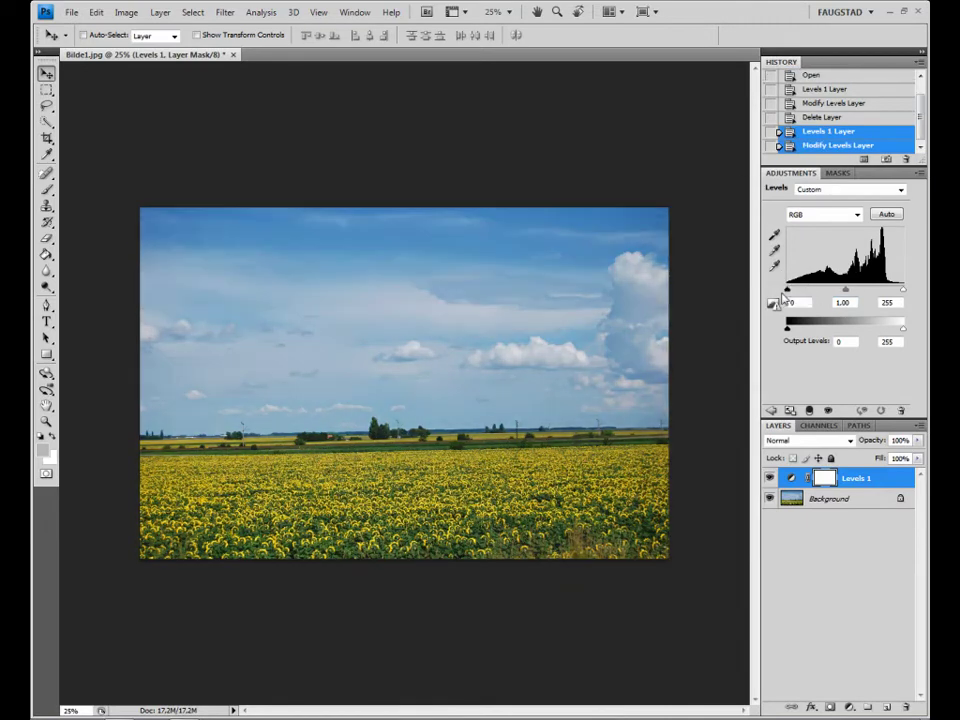
{"action": "left_click_drag", "start_coordinate": [845, 290], "coordinate": [845, 291]}
{"action": "mouse_move", "coordinate": [903, 290]}
{"action": "left_mouse_down"}
{"action": "mouse_move", "coordinate": [865, 291]}
{"action": "mouse_move", "coordinate": [903, 291]}
{"action": "left_mouse_up"}
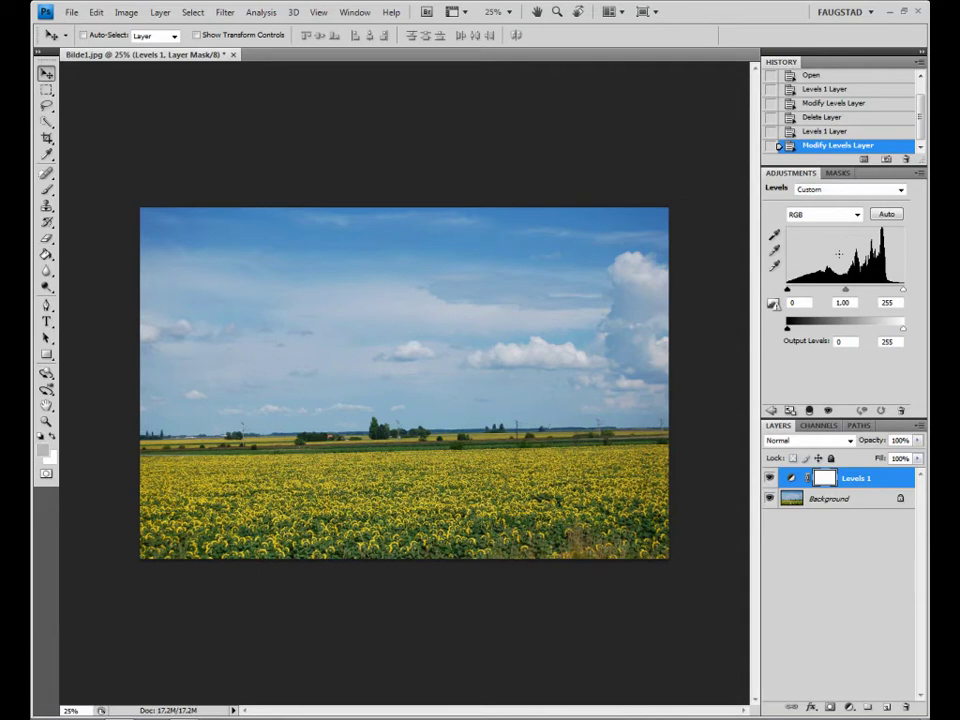
{"action": "mouse_move", "coordinate": [788, 292]}
{"action": "left_mouse_down"}
{"action": "mouse_move", "coordinate": [801, 292]}
{"action": "mouse_move", "coordinate": [787, 292]}
{"action": "left_mouse_up"}
- Preview shadow and highlight clipping with the black and white sliders, lowering white input toward 245
{"action": "left_click_drag", "start_coordinate": [788, 290], "coordinate": [806, 293]}
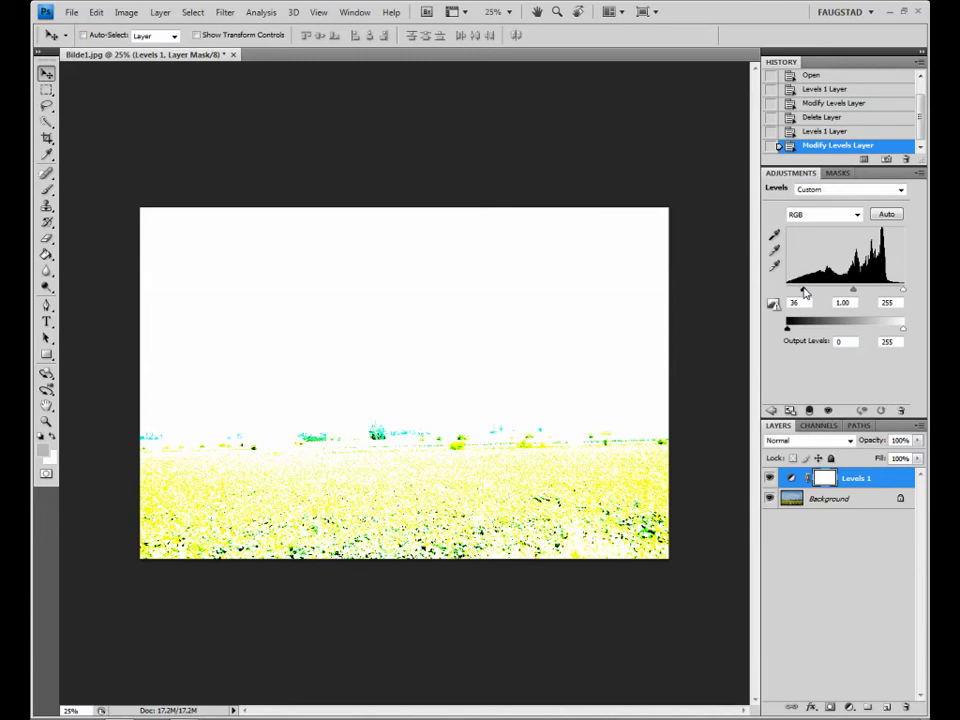
{"action": "mouse_move", "coordinate": [806, 292]}
{"action": "left_mouse_down"}
{"action": "mouse_move", "coordinate": [890, 290]}
{"action": "mouse_move", "coordinate": [793, 291]}
{"action": "left_mouse_up"}
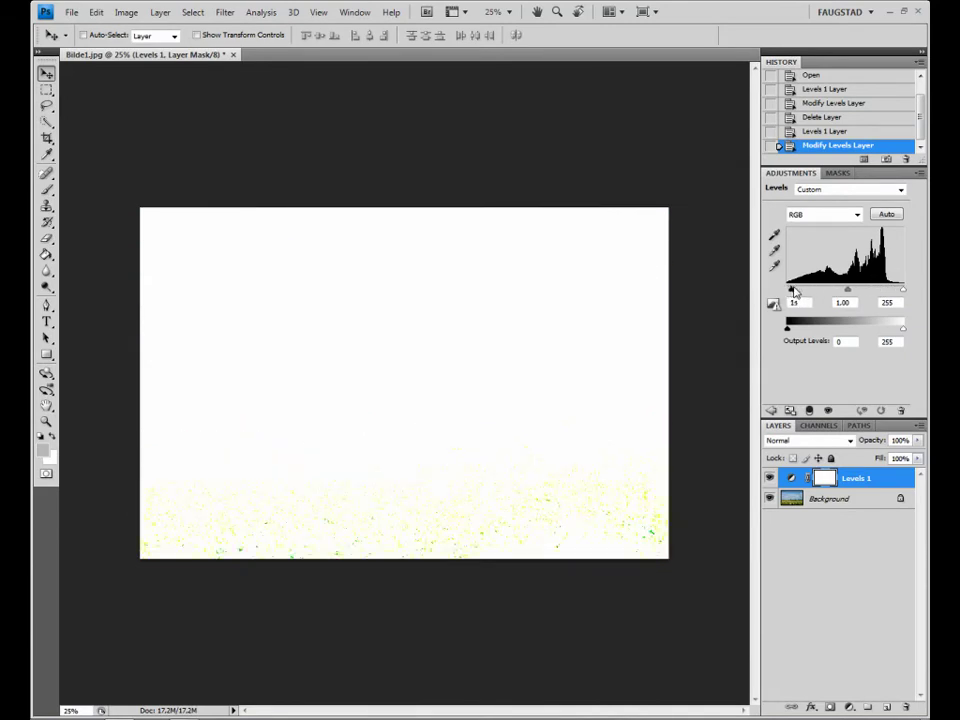
{"action": "left_click_drag", "start_coordinate": [793, 291], "coordinate": [780, 293]}
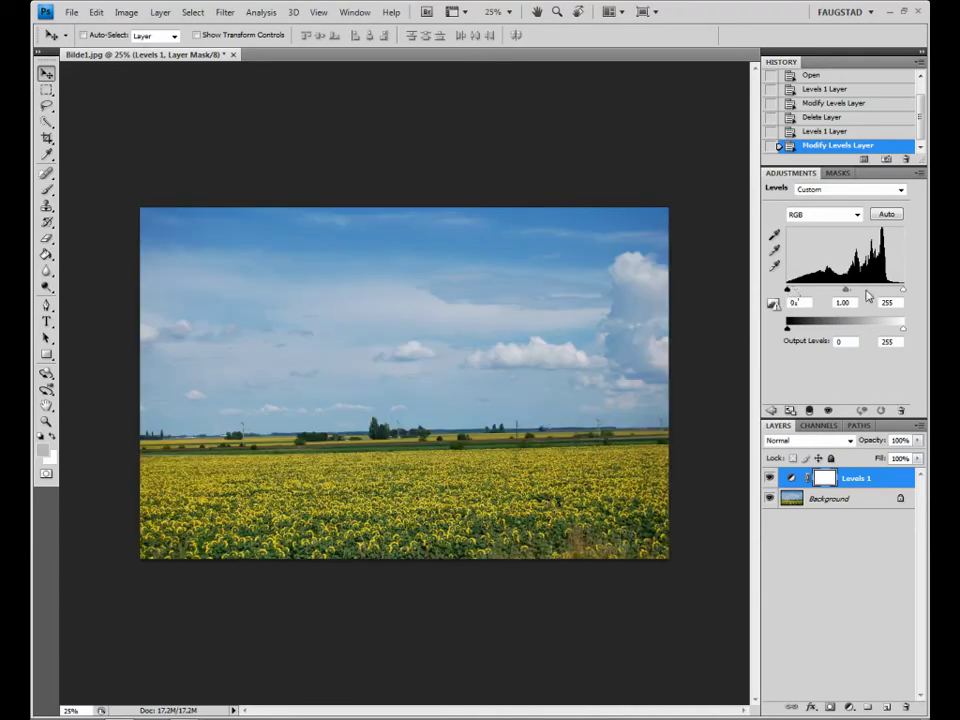
{"action": "left_click_drag", "start_coordinate": [903, 292], "coordinate": [828, 295]}
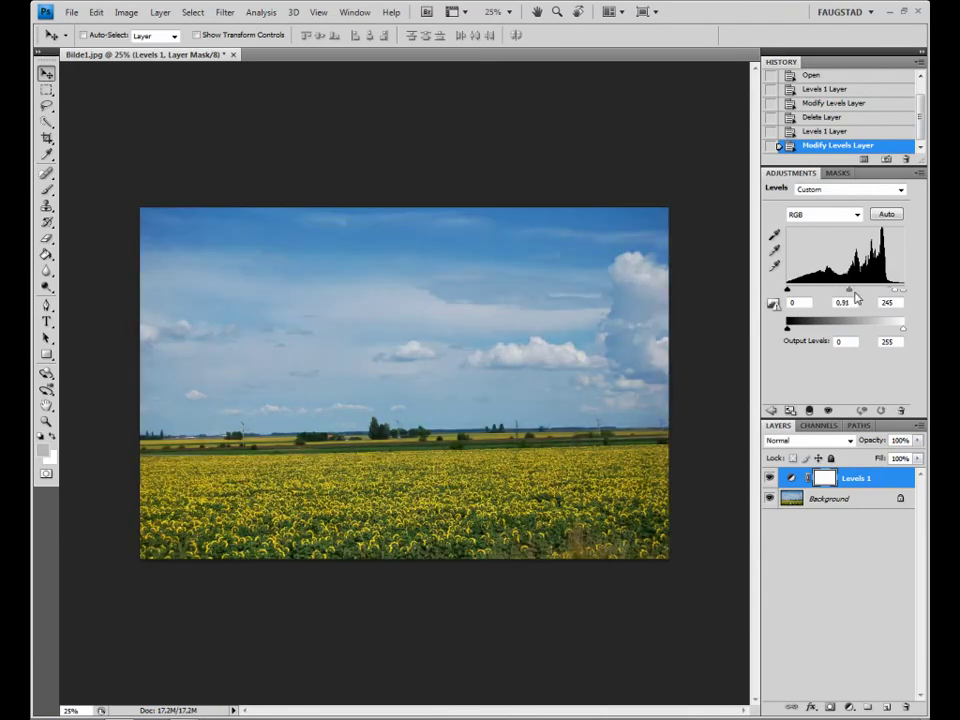
- Restore the Levels 1 inputs to the defaults 0, 1.00 and 255
{"action": "left_click", "coordinate": [775, 304]}
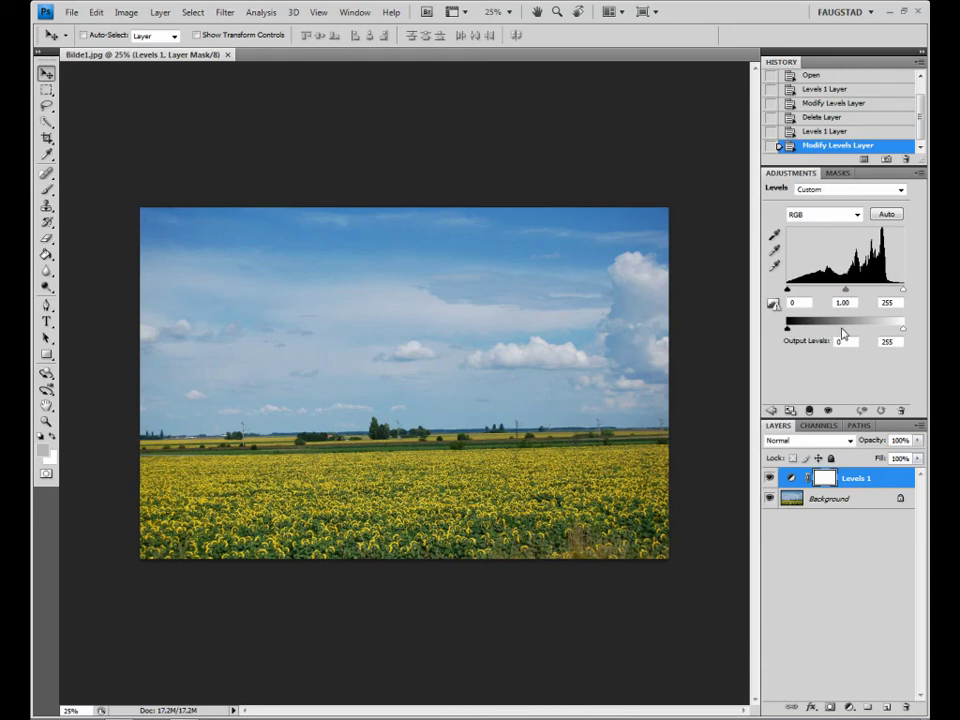
{"action": "mouse_move", "coordinate": [788, 329]}
{"action": "left_mouse_down"}
{"action": "mouse_move", "coordinate": [833, 329]}
{"action": "mouse_move", "coordinate": [754, 332]}
{"action": "left_mouse_up"}
{"action": "mouse_move", "coordinate": [903, 330]}
{"action": "left_mouse_down"}
{"action": "mouse_move", "coordinate": [872, 337]}
{"action": "mouse_move", "coordinate": [906, 335]}
{"action": "left_mouse_up"}
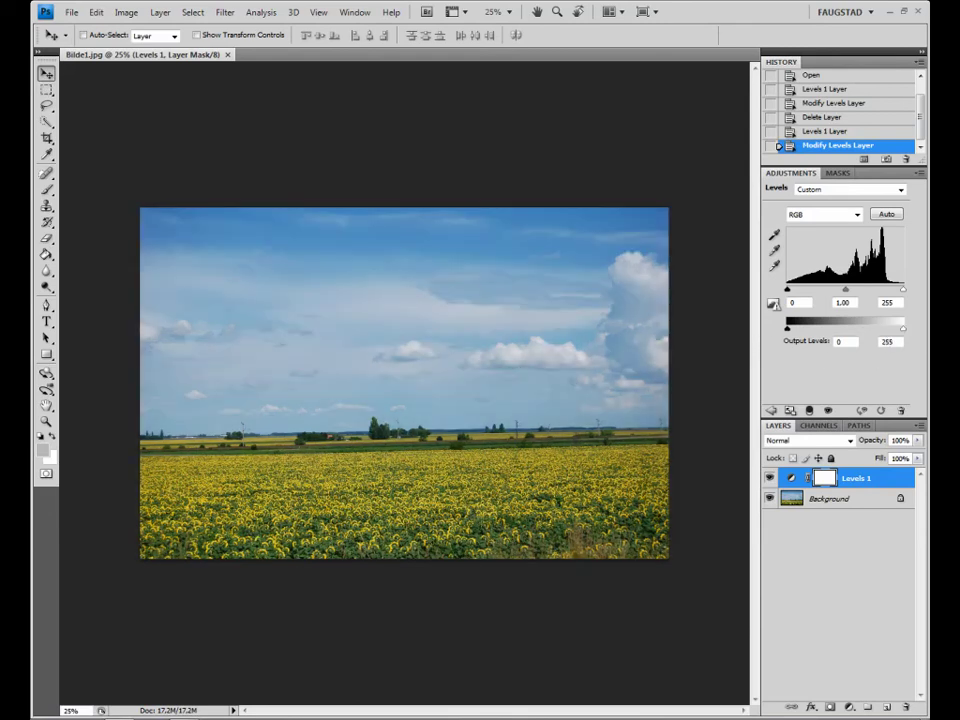